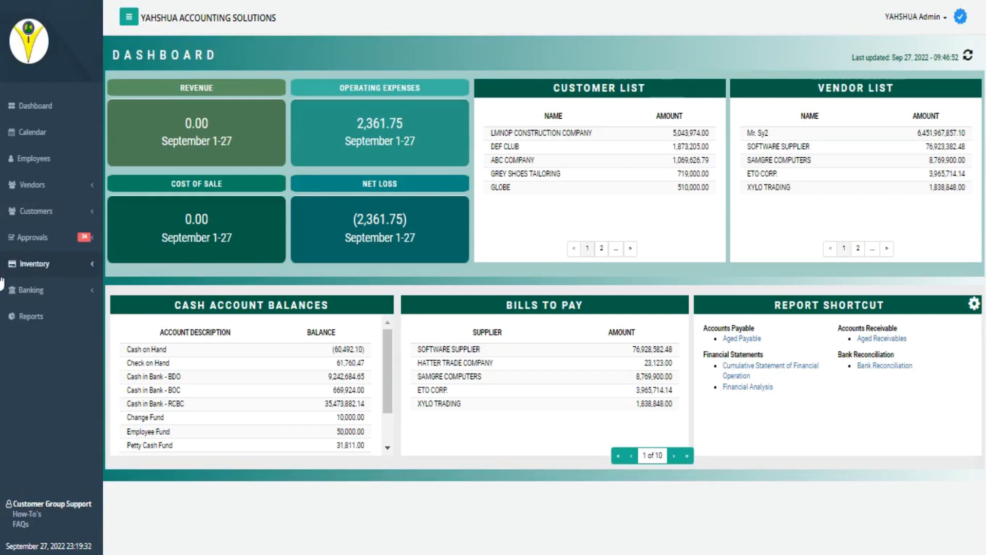
Open the bank reconciliation for the Cash in Bank - BDO account with reconciliation date 08/31/2022.
{"action": "left_click", "coordinate": [39, 291]}
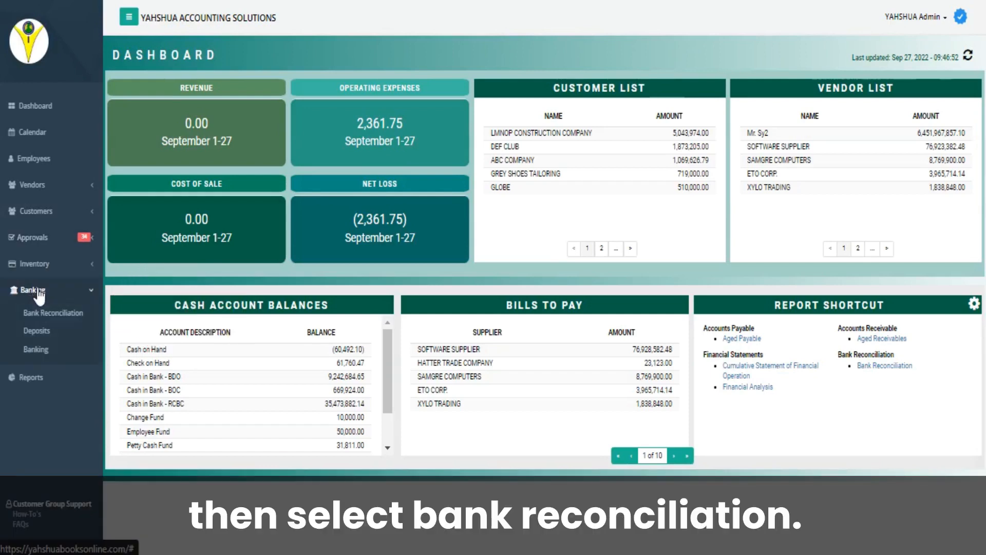
{"action": "left_click", "coordinate": [47, 314]}
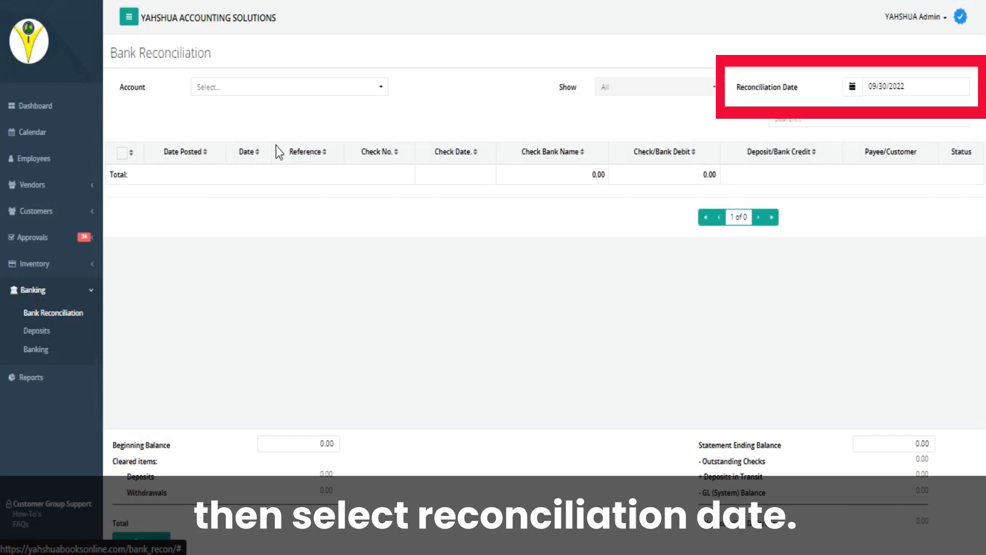
{"action": "left_click", "coordinate": [362, 91]}
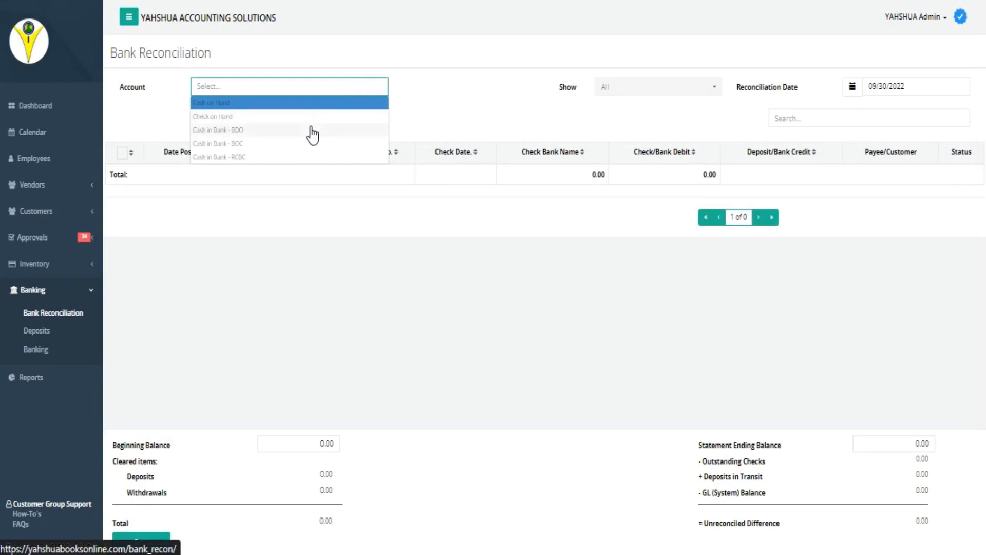
{"action": "left_click", "coordinate": [313, 133]}
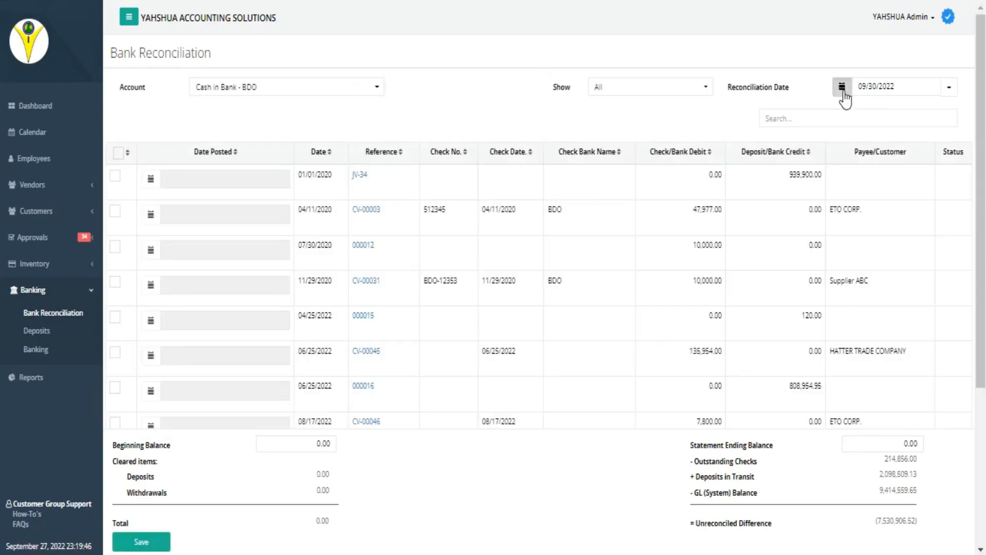
{"action": "left_click", "coordinate": [843, 93]}
{"action": "left_click", "coordinate": [872, 161]}
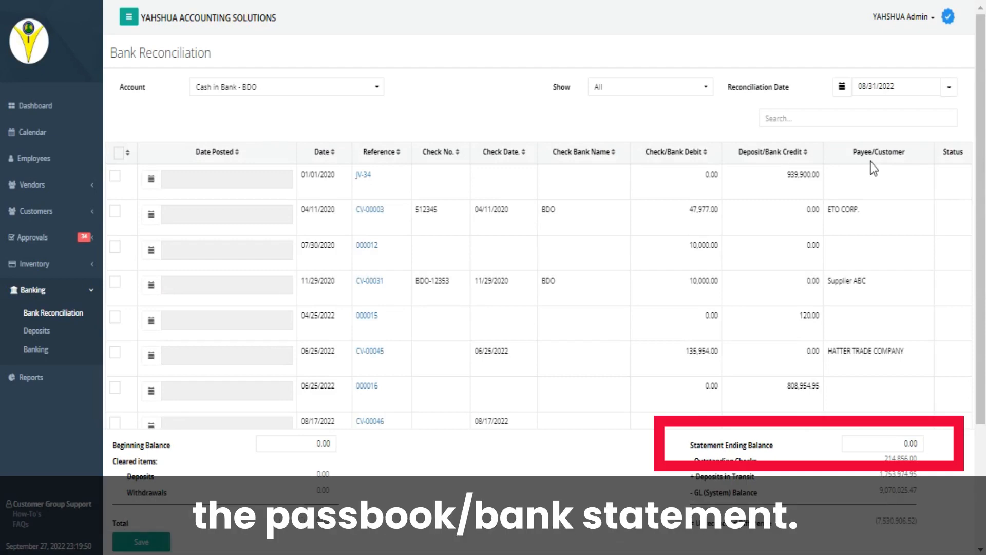
Set the statement ending balance to 20,002.90.
{"action": "left_click", "coordinate": [876, 446]}
{"action": "type", "text": "20,002.90"}
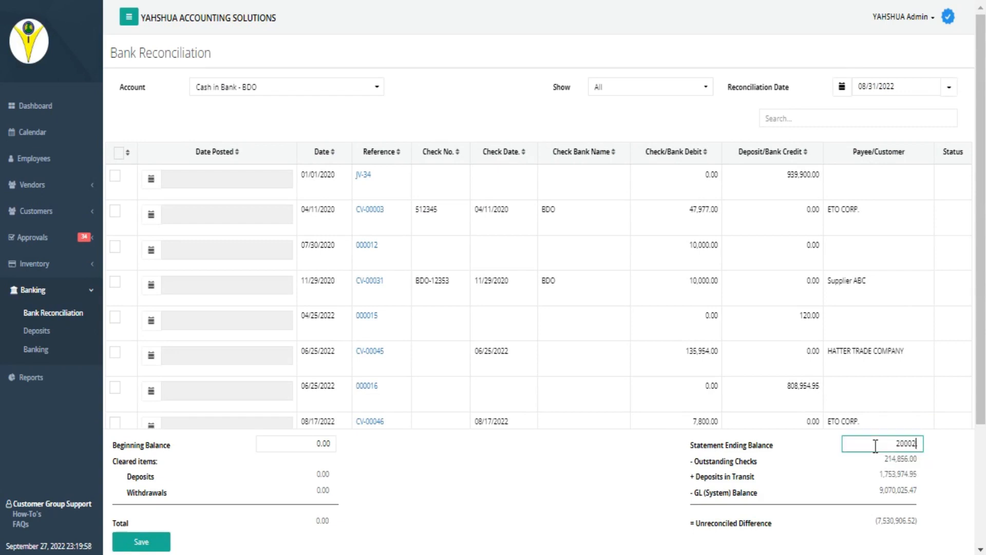
{"action": "left_click", "coordinate": [636, 486]}
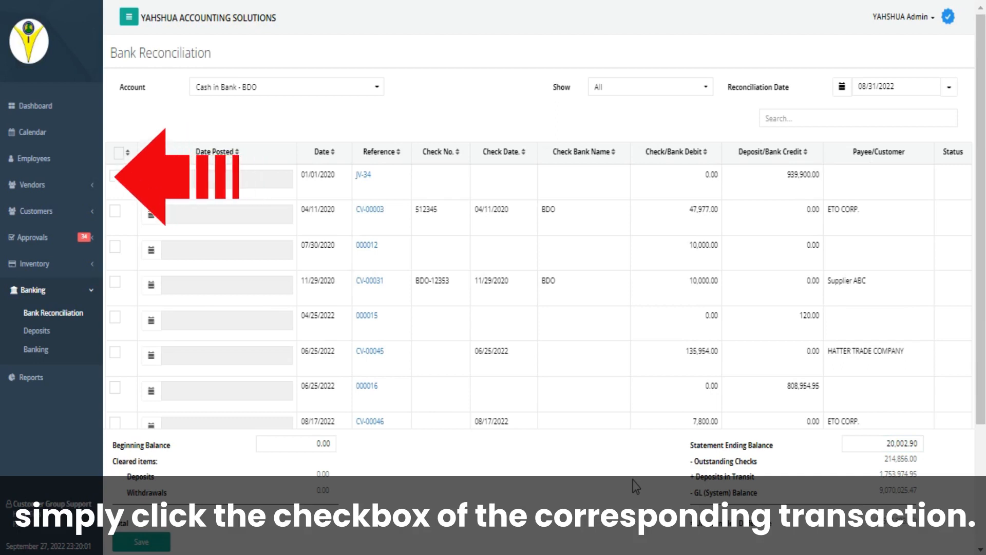
Mark transactions JV-34, CV-00003 and 000016 as cleared and save the reconciliation.
{"action": "left_click", "coordinate": [115, 176]}
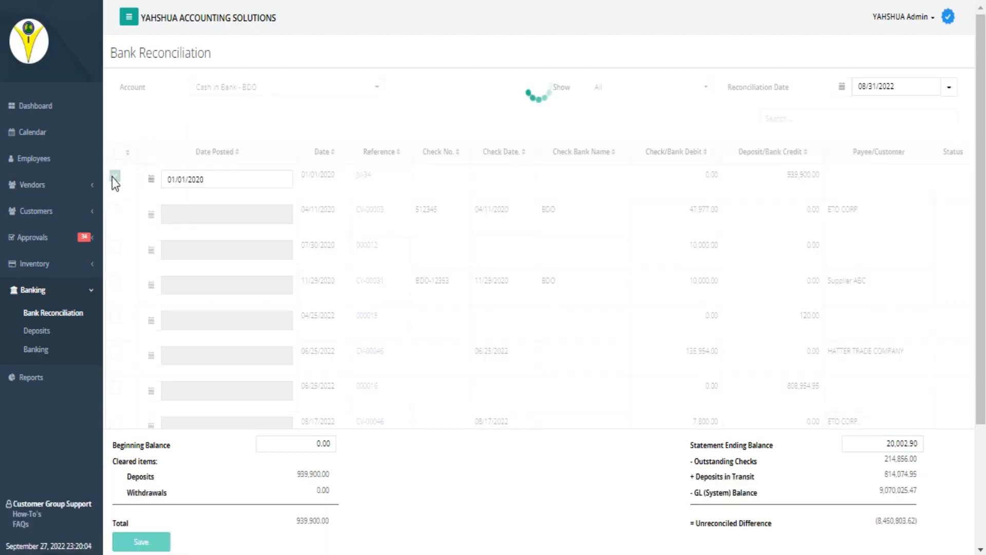
{"action": "left_click", "coordinate": [115, 211]}
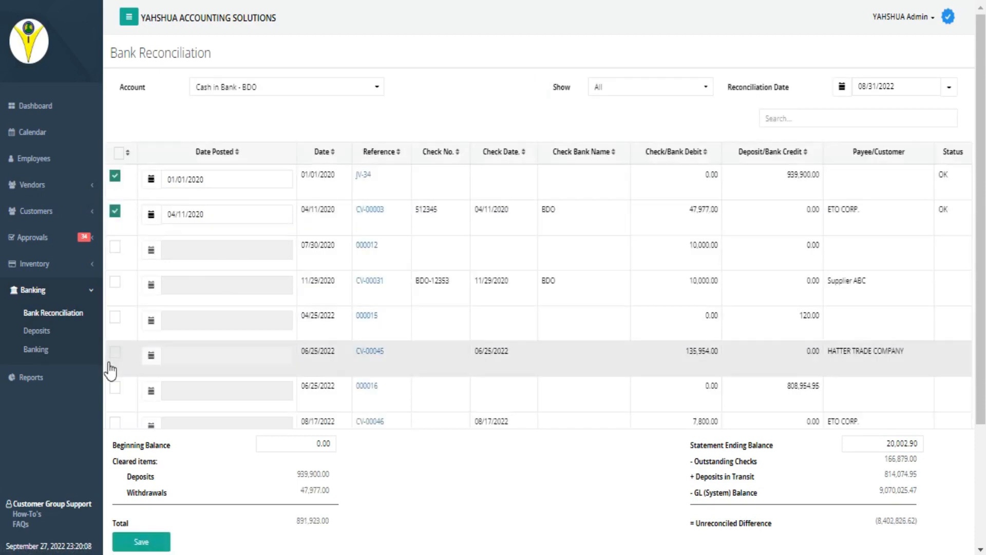
{"action": "left_click", "coordinate": [115, 388]}
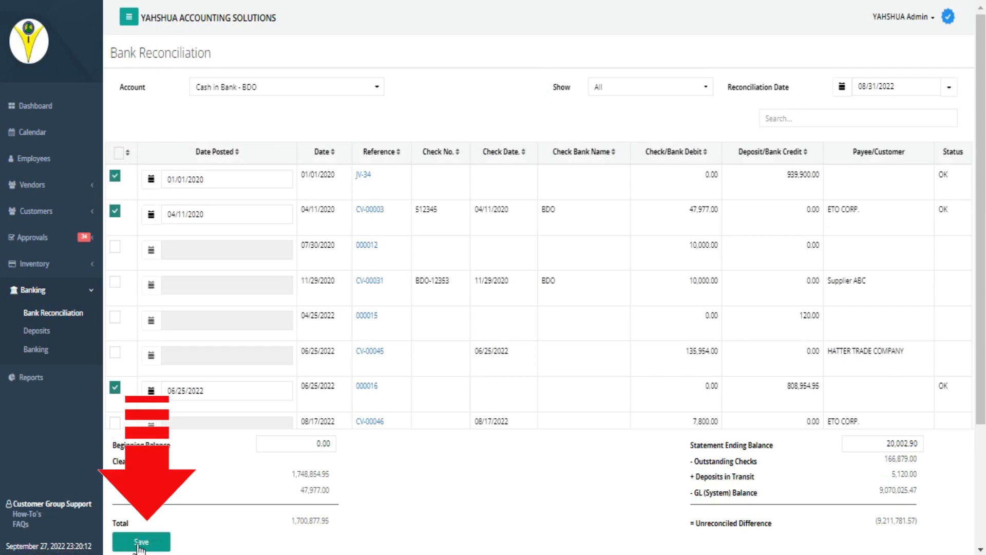
{"action": "left_click", "coordinate": [138, 546]}
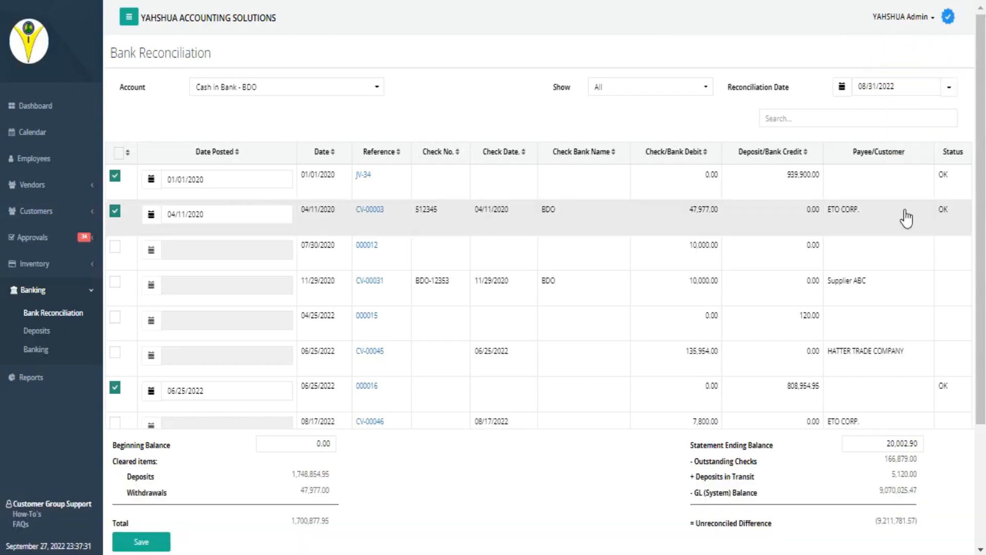
Open the data import tool and start an import of Banking records.
{"action": "left_click", "coordinate": [900, 18]}
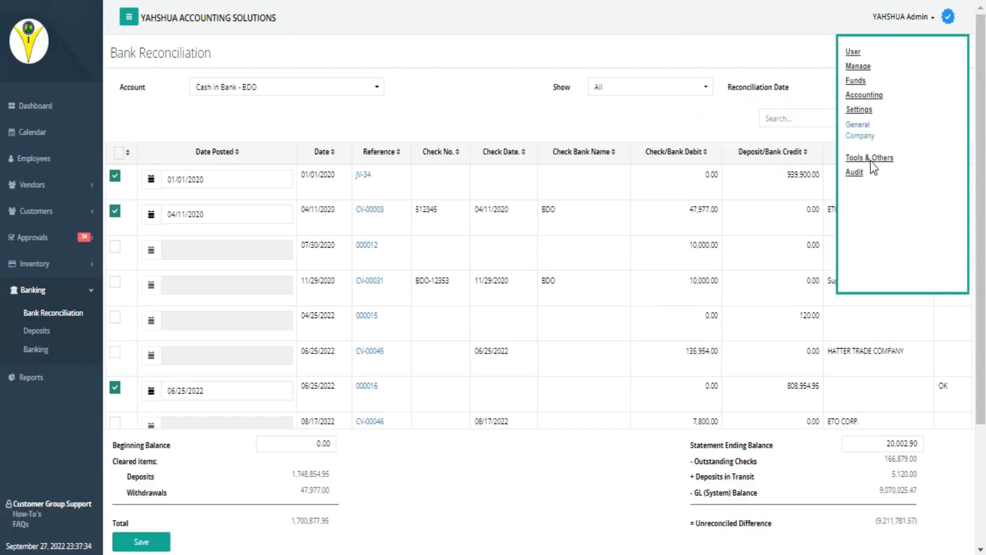
{"action": "mouse_move", "coordinate": [872, 163]}
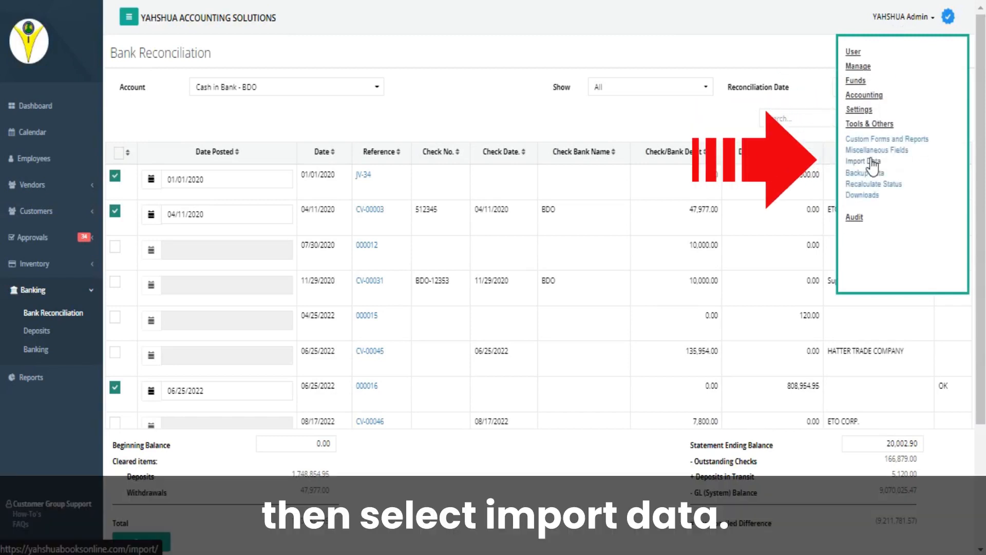
{"action": "left_click", "coordinate": [872, 162]}
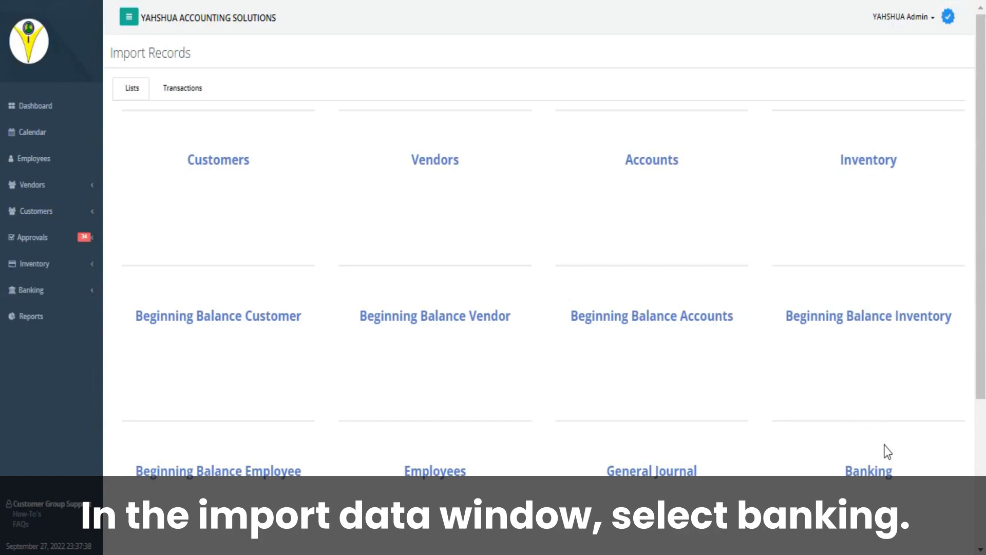
{"action": "left_click", "coordinate": [868, 480]}
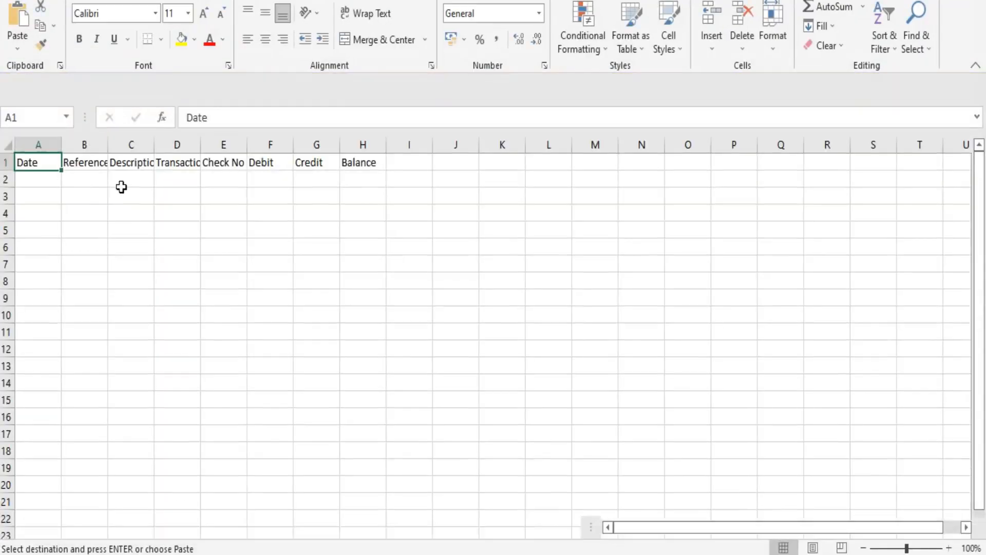
Paste two 08/30/2022 transactions below the headers of the banking template in Excel: a credit of 5000 and a debit of 3125.
{"action": "left_click", "coordinate": [31, 181]}
{"action": "type", "text": "08/30/2022\t\t\t\t\t\t5000 08/30/2022\t\t\t\t\t3125"}
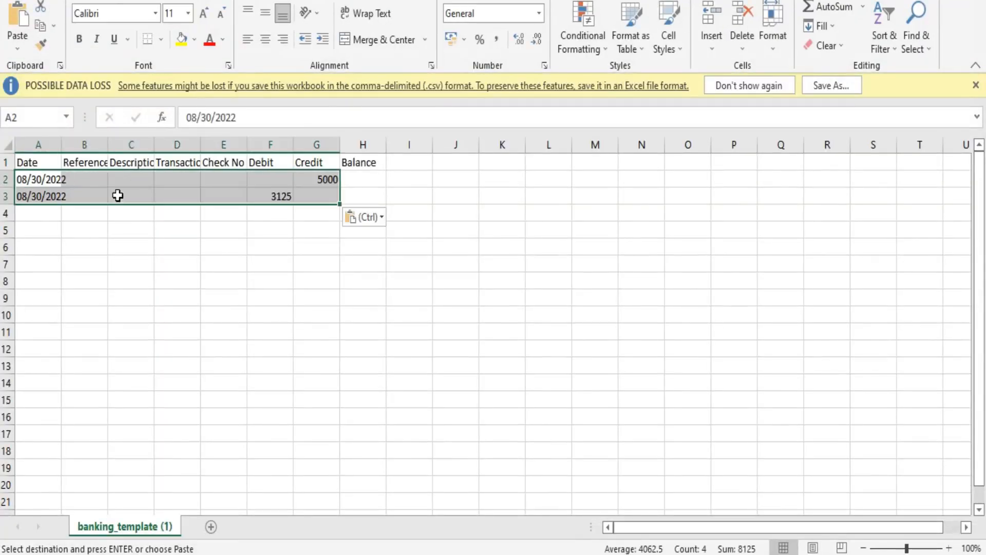
{"action": "left_click", "coordinate": [131, 229]}
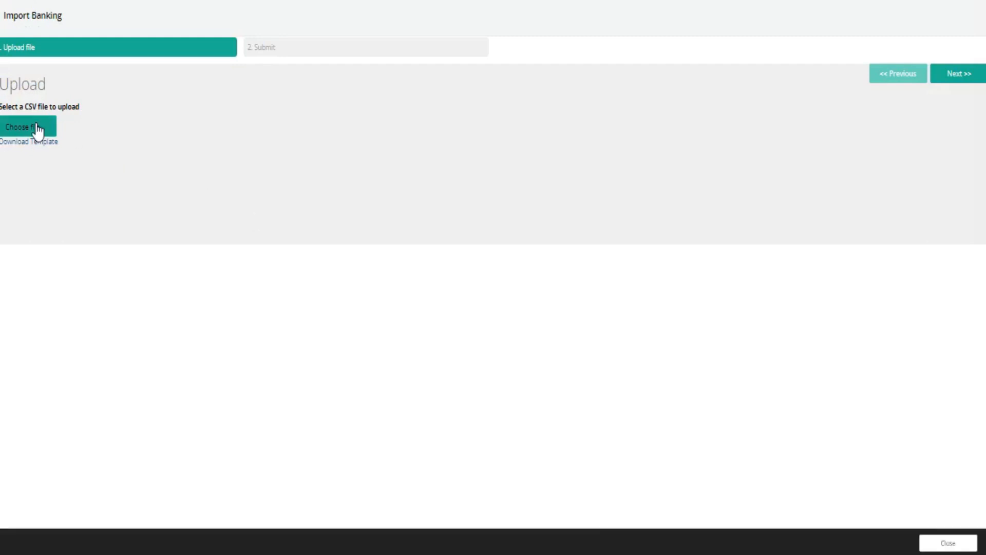
Upload the completed banking CSV file in the import form and proceed with the matched columns to the submit stage.
{"action": "left_click", "coordinate": [35, 127]}
{"action": "double_click", "coordinate": [173, 148]}
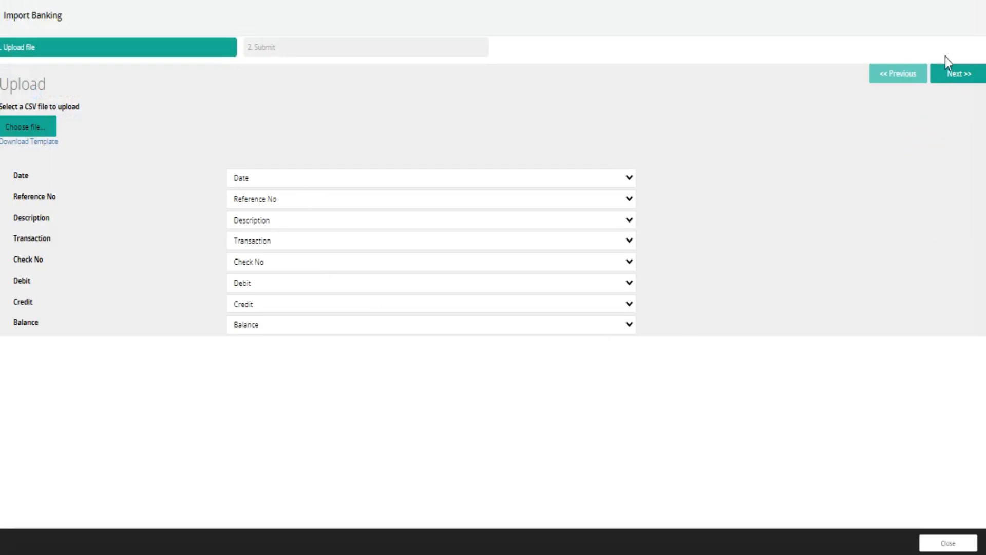
{"action": "left_click", "coordinate": [959, 74]}
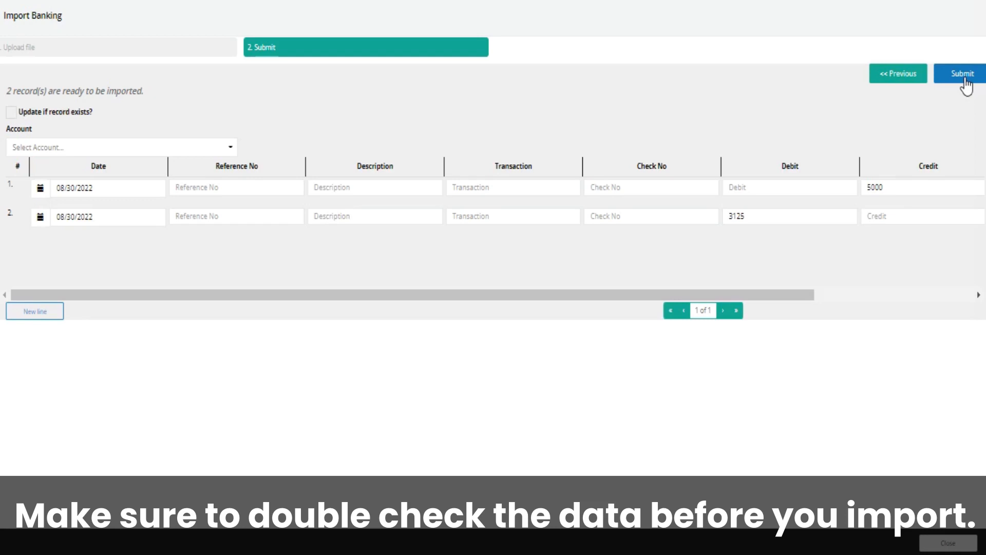
Assign the import records to the Cash in Bank - BDO account and submit them.
{"action": "left_click", "coordinate": [227, 148]}
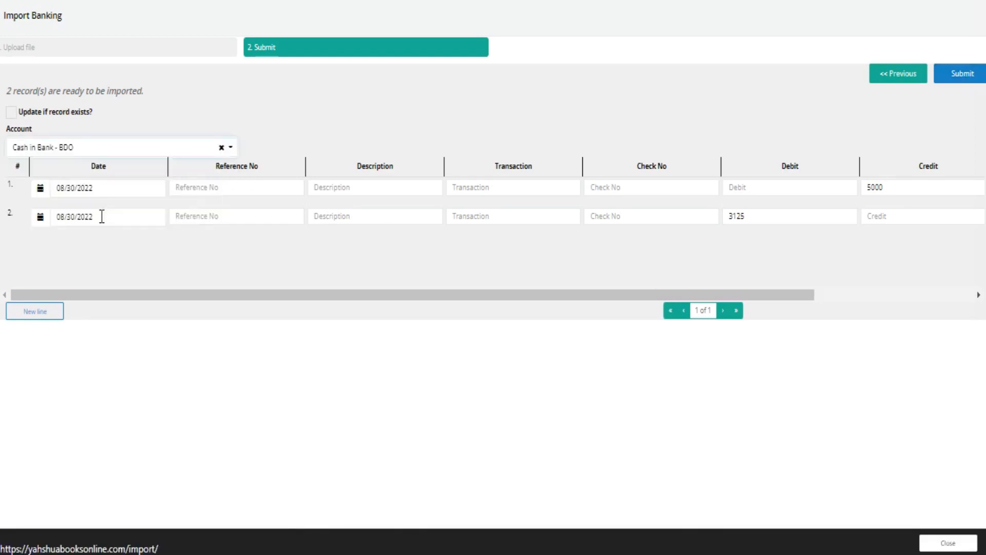
{"action": "left_click", "coordinate": [101, 215]}
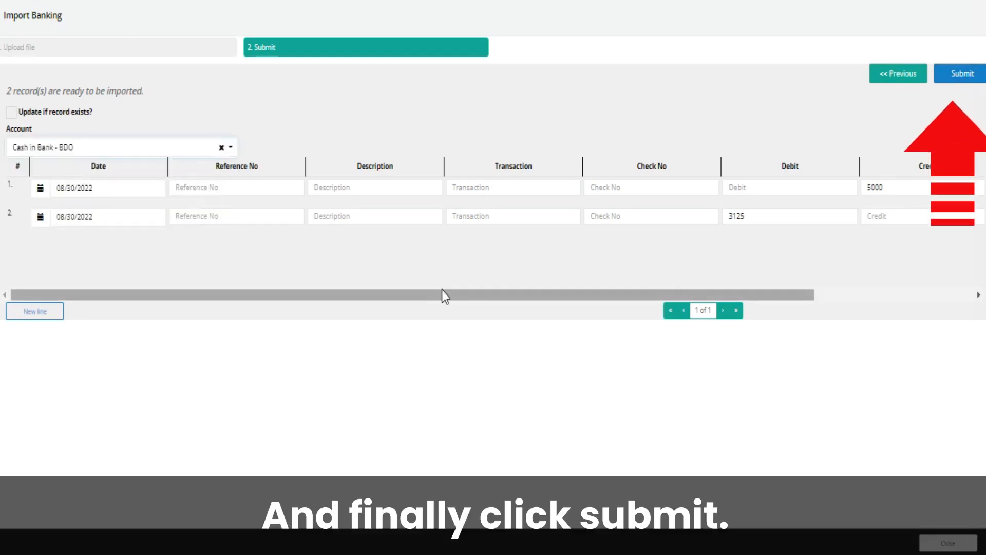
{"action": "left_click", "coordinate": [955, 77]}
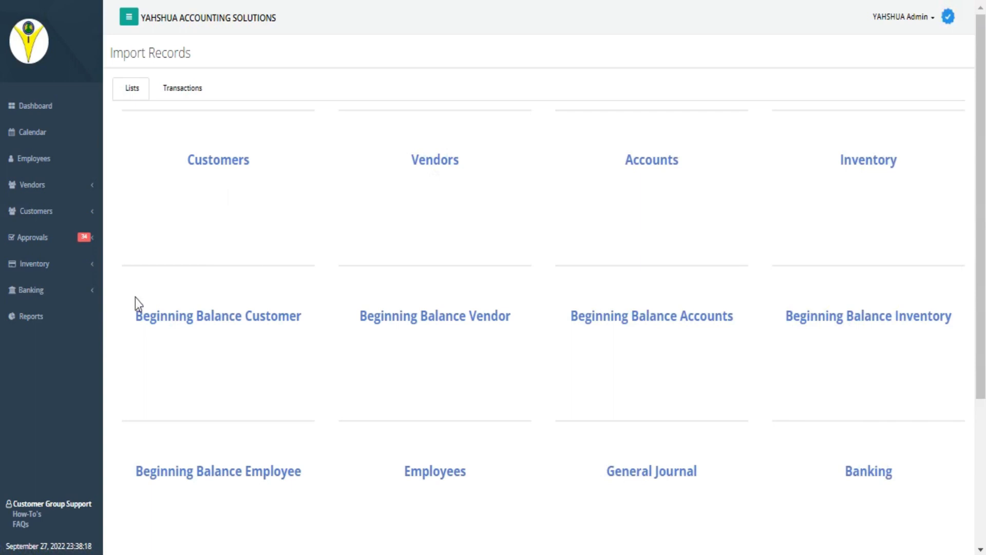
Open the Banking page and load the unreconciled Cash in Bank - BDO transactions from 01/01/2022 to 09/27/2022.
{"action": "left_click", "coordinate": [31, 290]}
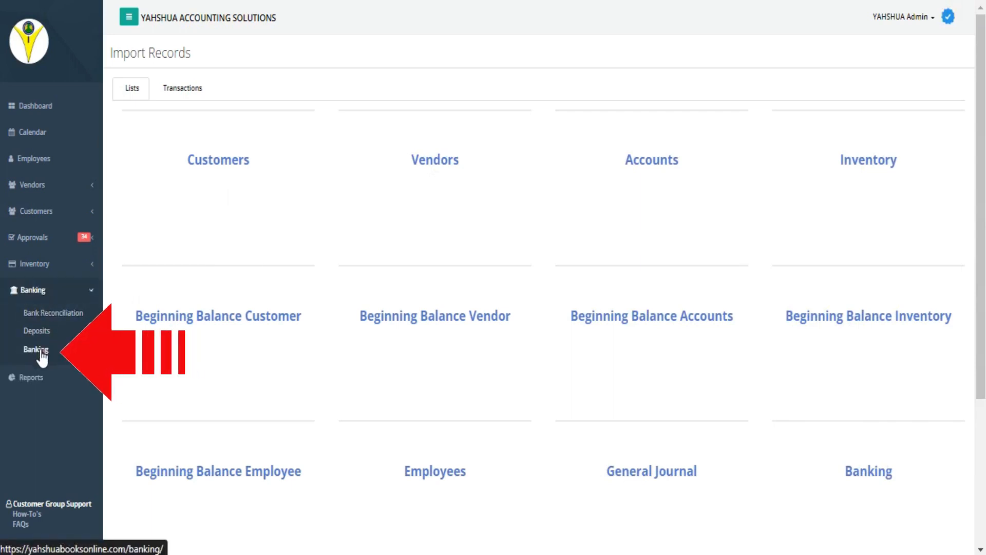
{"action": "left_click", "coordinate": [41, 353]}
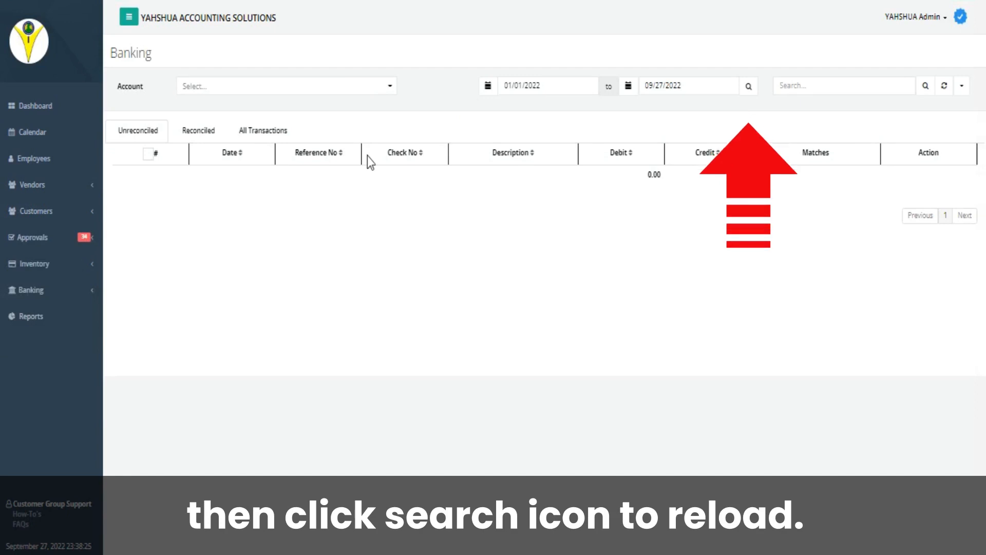
{"action": "left_click", "coordinate": [390, 88]}
{"action": "left_click", "coordinate": [282, 132]}
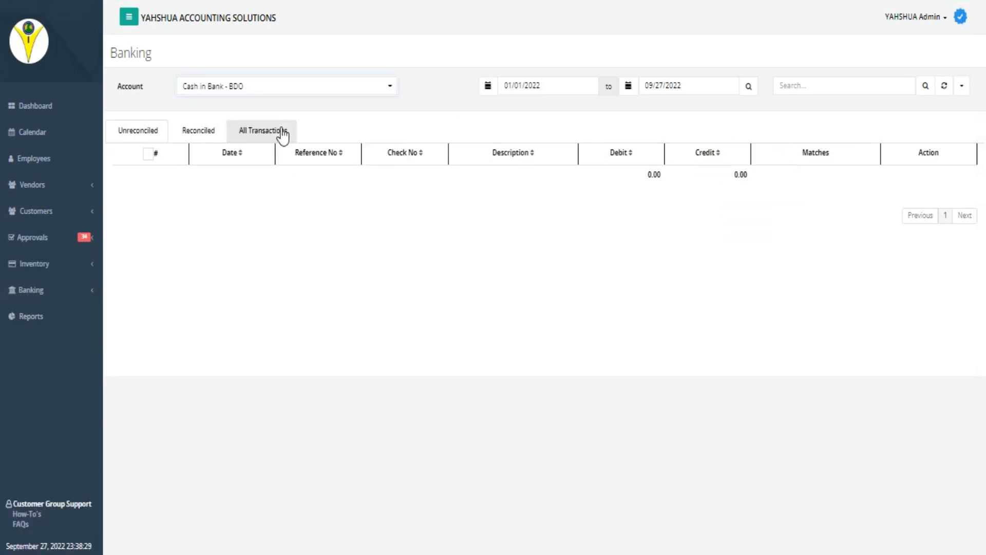
{"action": "left_click", "coordinate": [744, 93]}
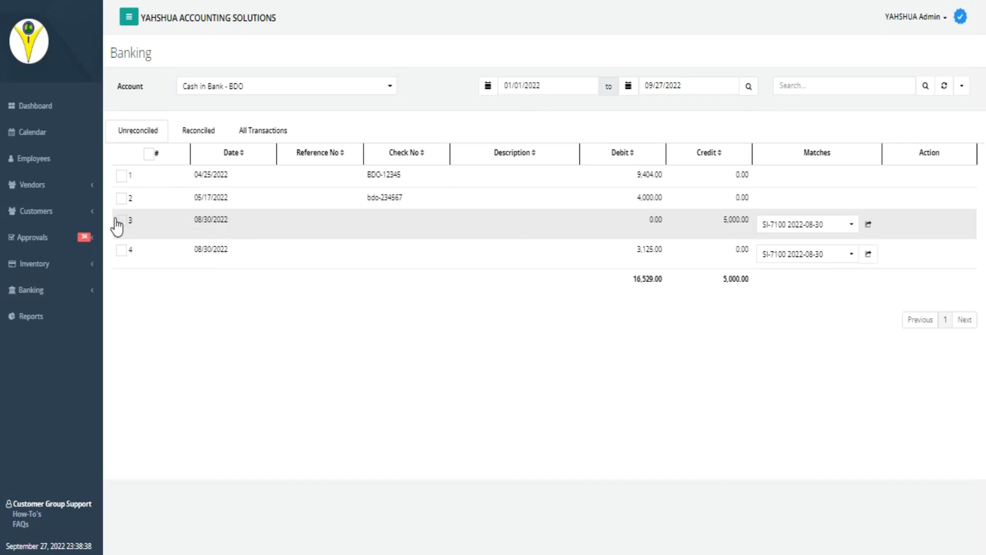
Match both 08/30/2022 transactions to SI-7100, and review the reconciled transactions and the complete transaction list.
{"action": "left_click", "coordinate": [121, 222]}
{"action": "left_click", "coordinate": [174, 252]}
{"action": "left_click", "coordinate": [851, 254]}
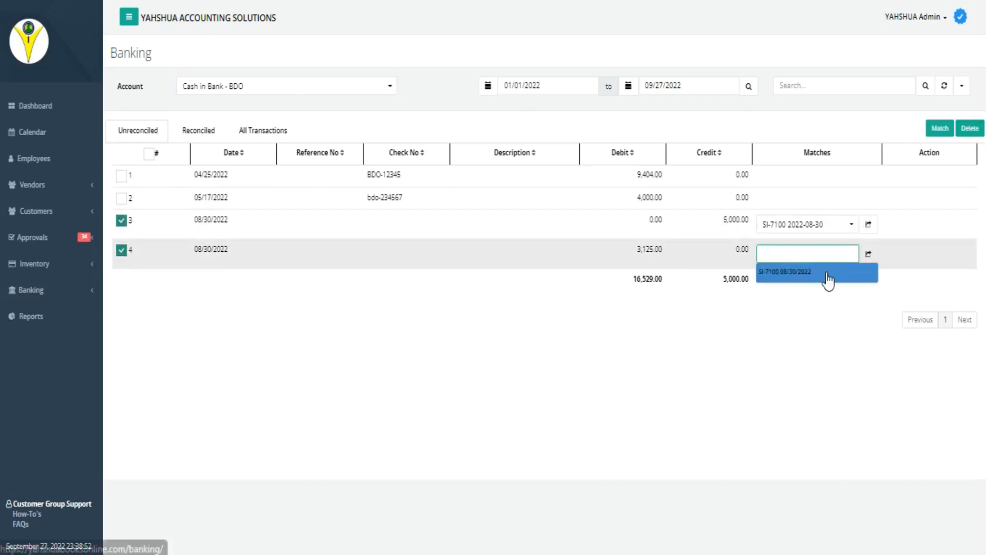
{"action": "left_click", "coordinate": [826, 275]}
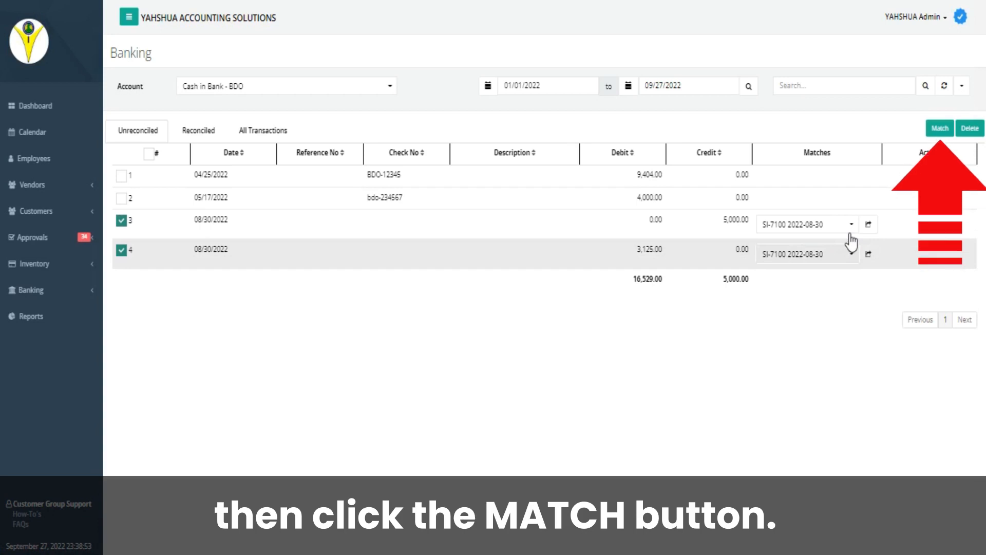
{"action": "left_click", "coordinate": [940, 128]}
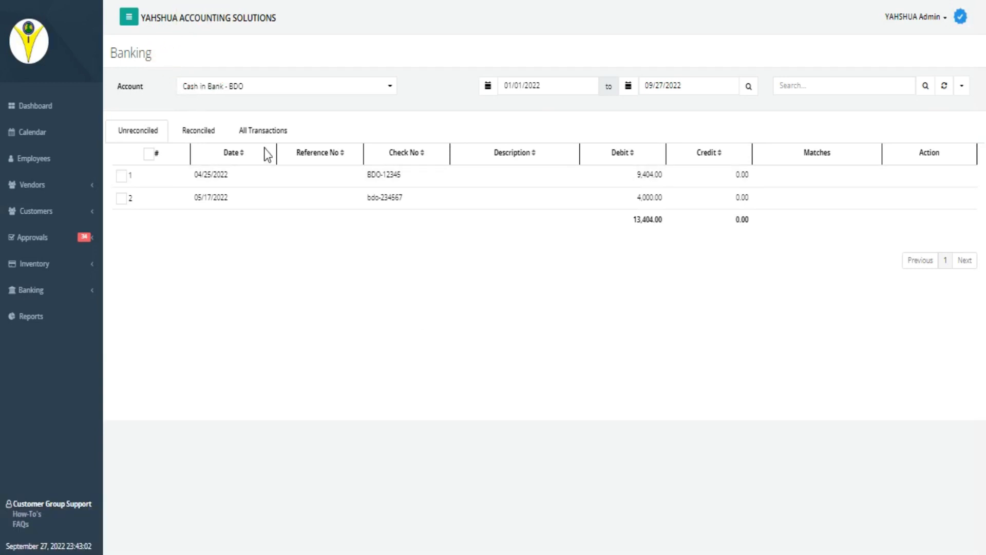
{"action": "left_click", "coordinate": [182, 128]}
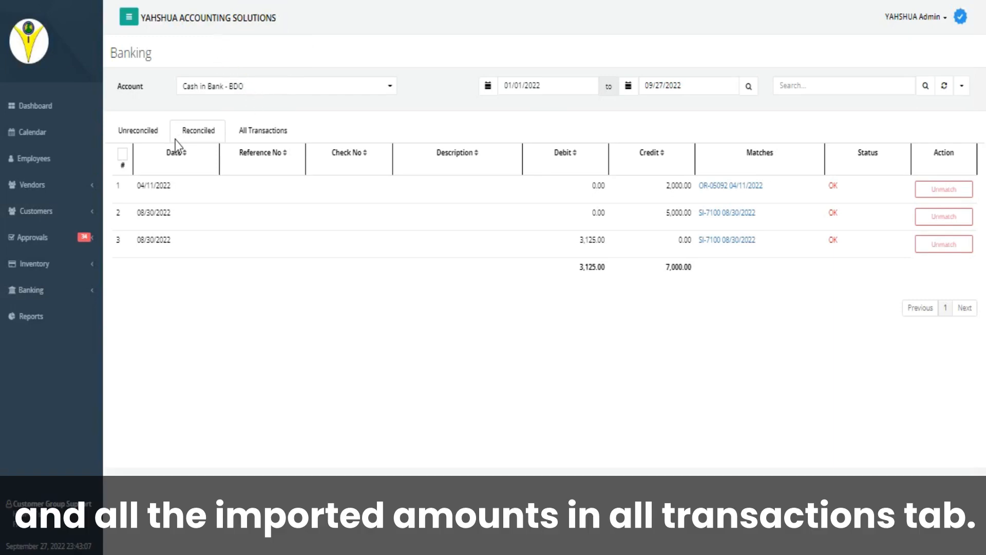
{"action": "left_click", "coordinate": [274, 131]}
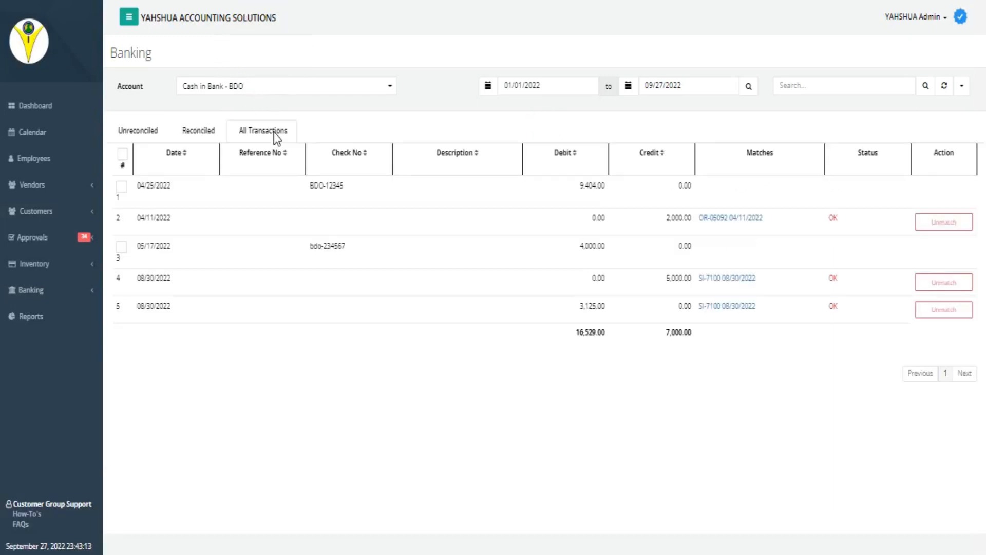